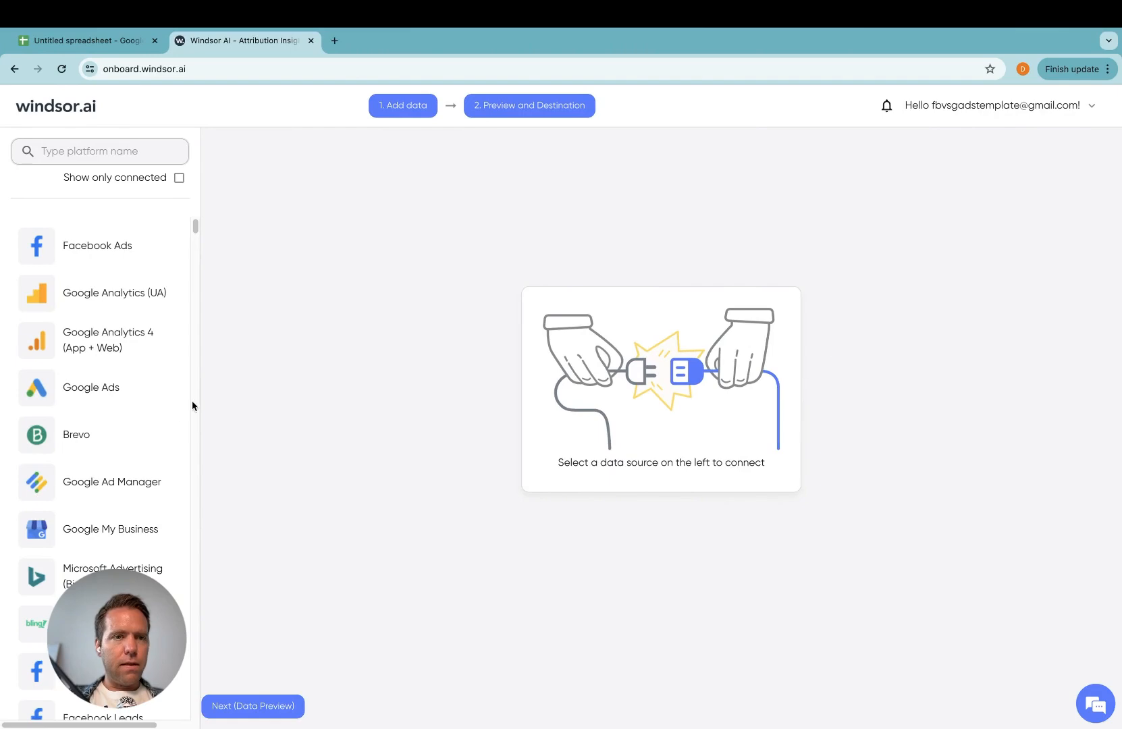
Step: Search the platform list for "linke" and open the Linkedin Ads data source
text(linke)
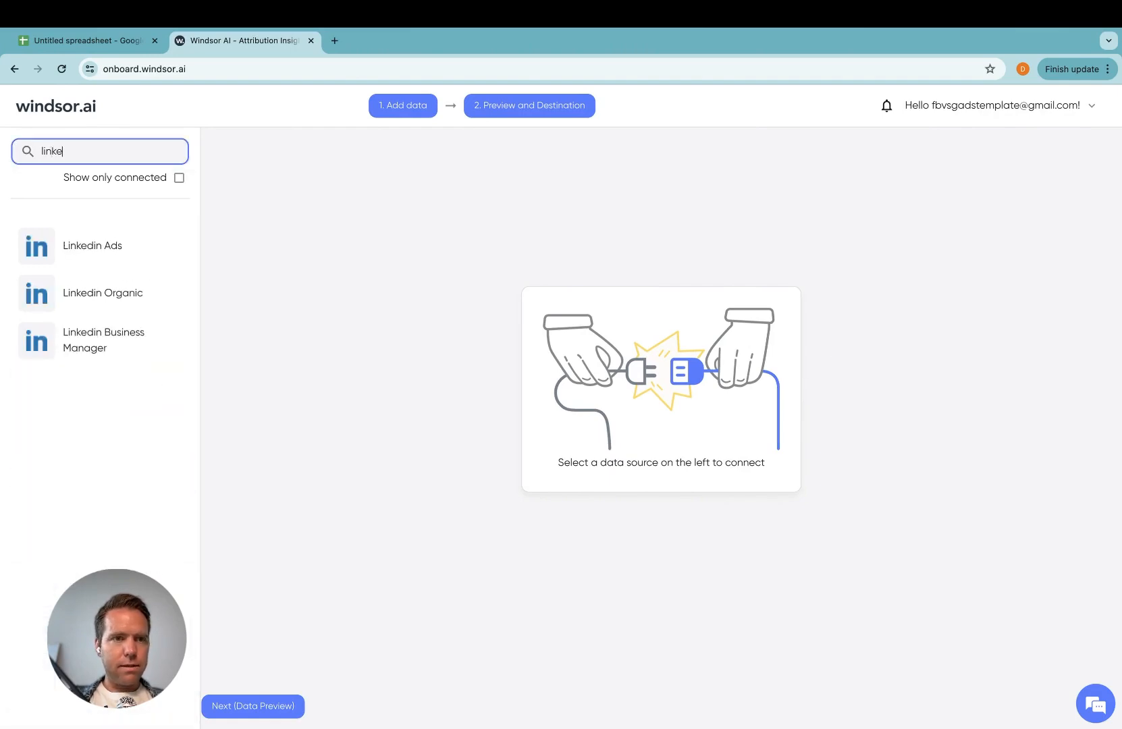
click(105, 245)
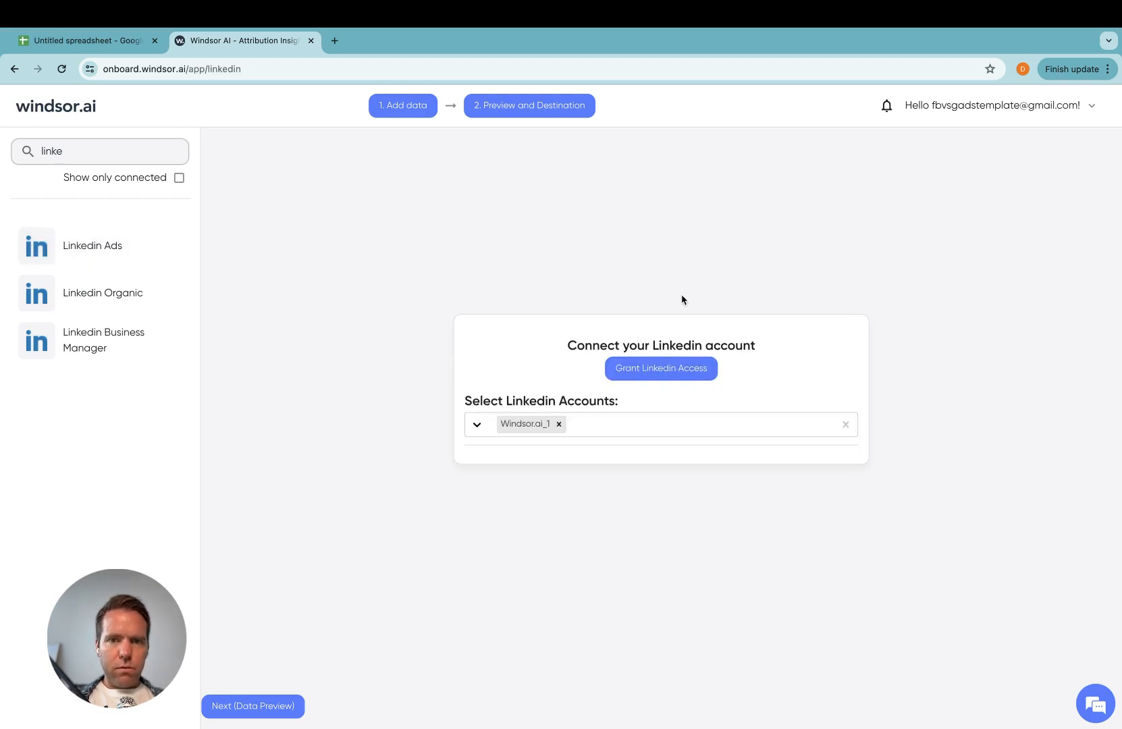
Step: View the sign-in page for granting LinkedIn access, close it, and check the selectable LinkedIn accounts without changing the selection
click(656, 371)
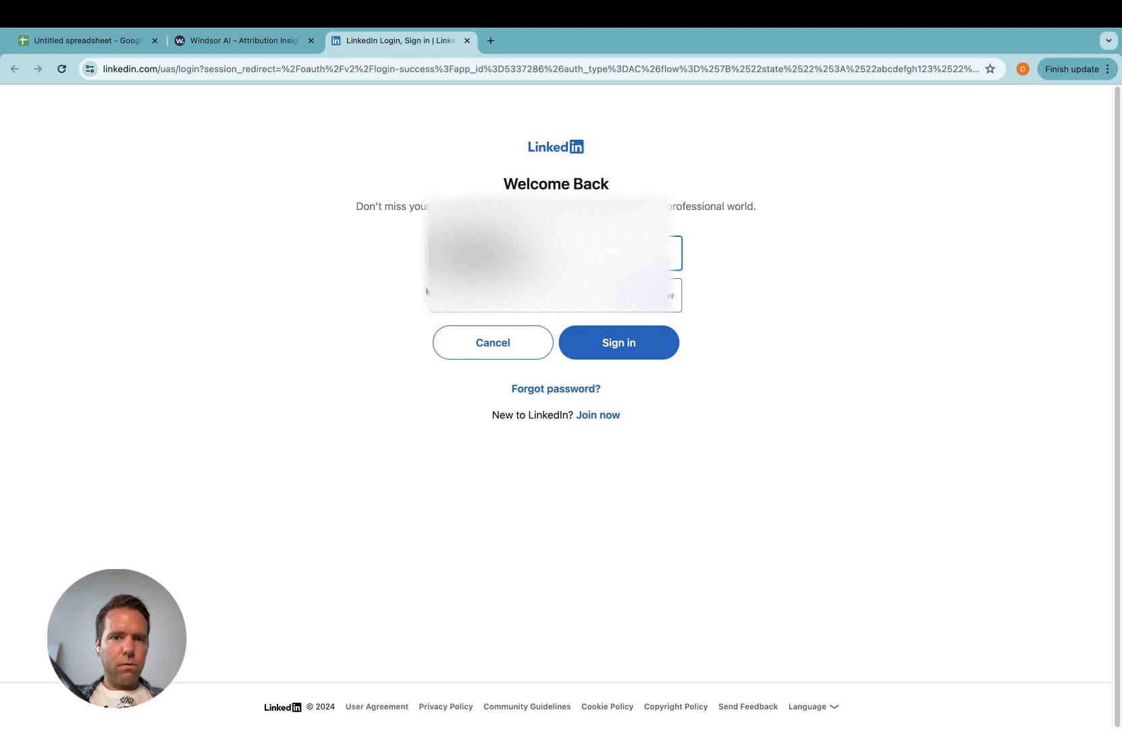
key(super+w)
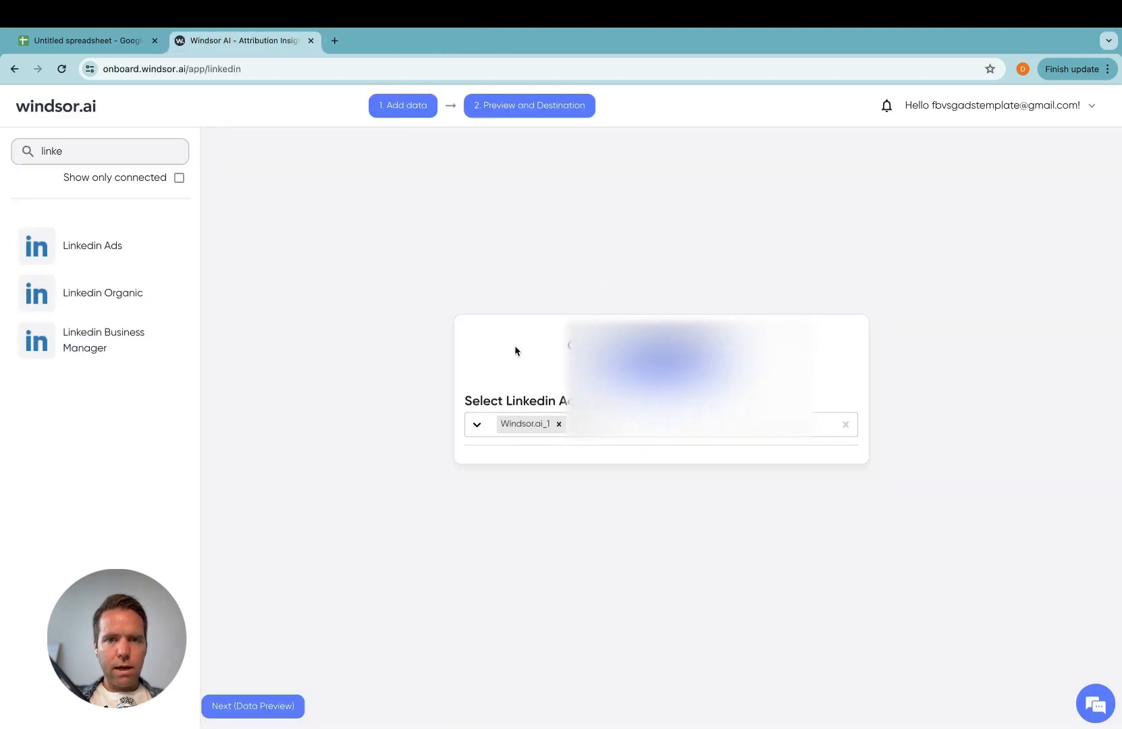
click(624, 436)
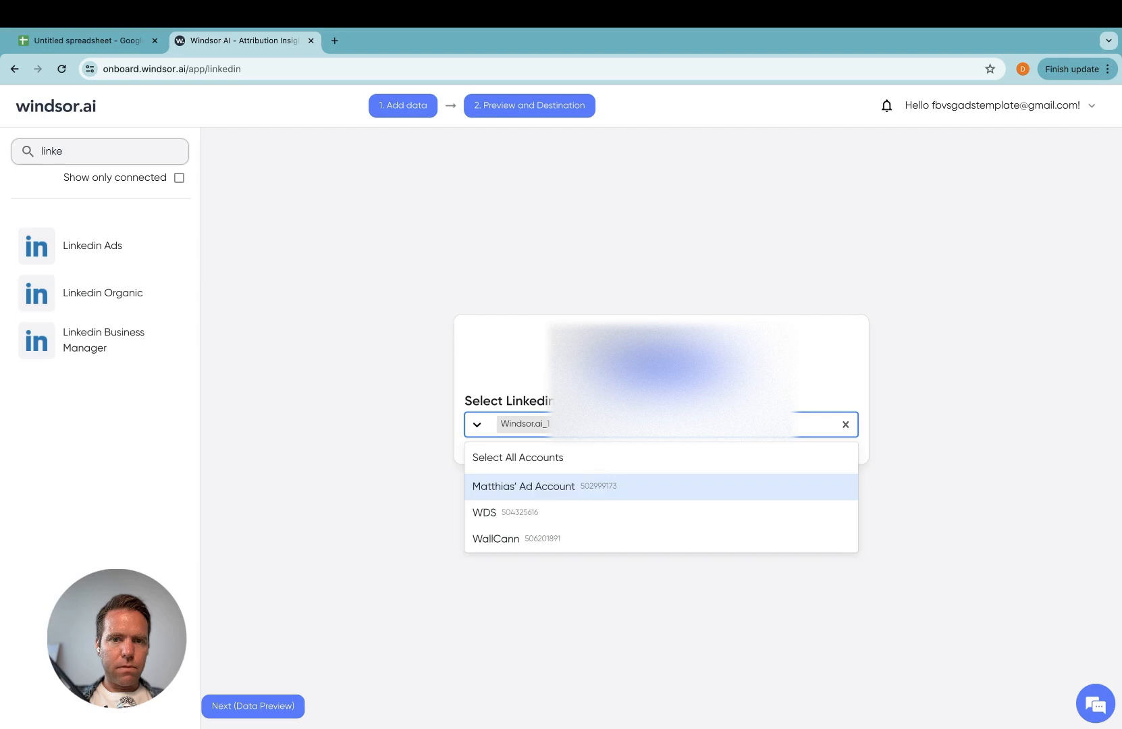
click(592, 402)
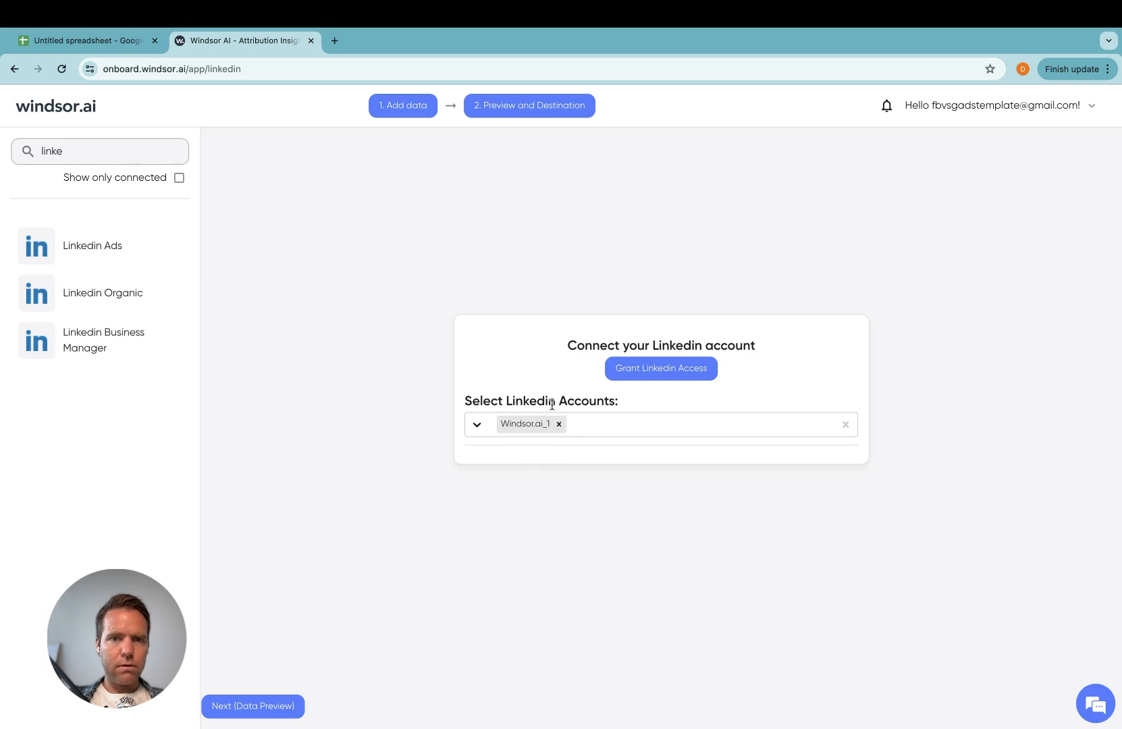
Step: Go to the data preview and set its data source to linkedin to preview the campaign data
click(280, 708)
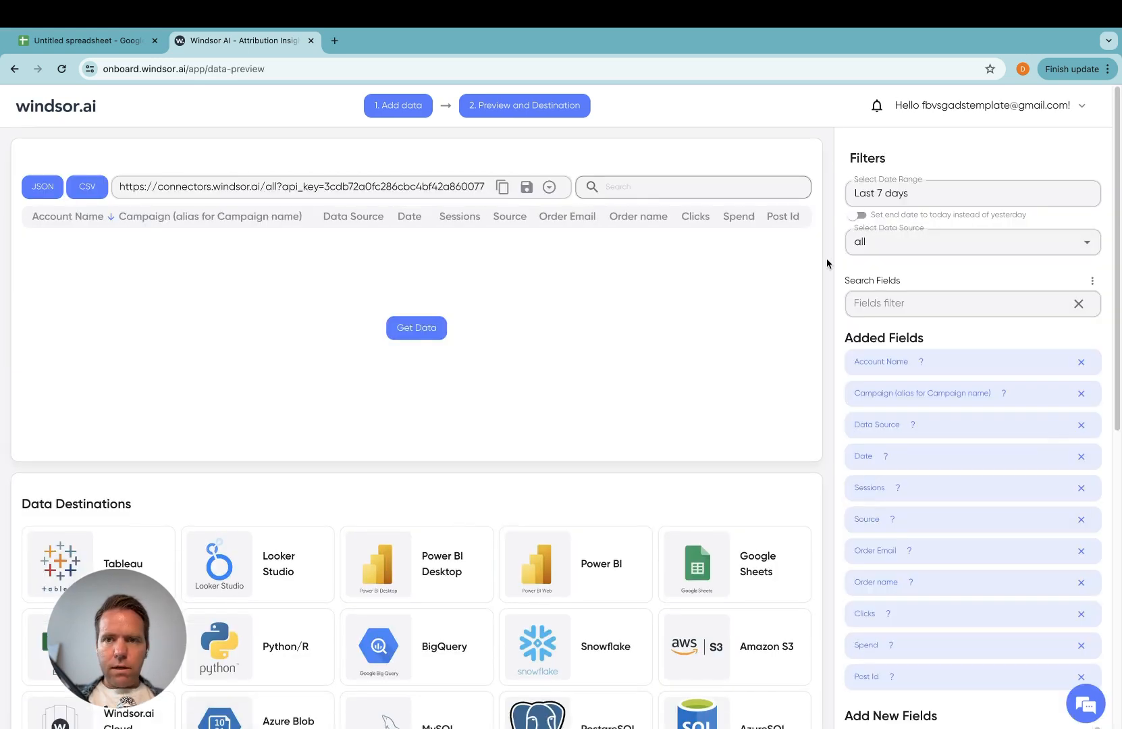
click(861, 241)
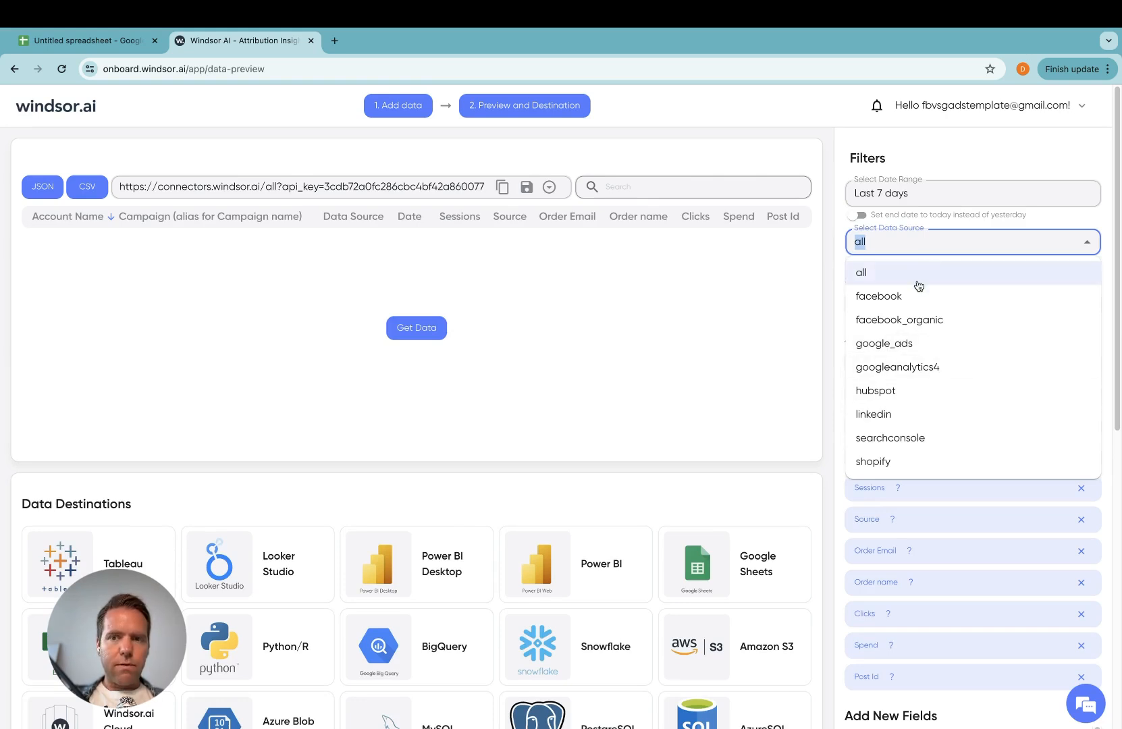
click(892, 415)
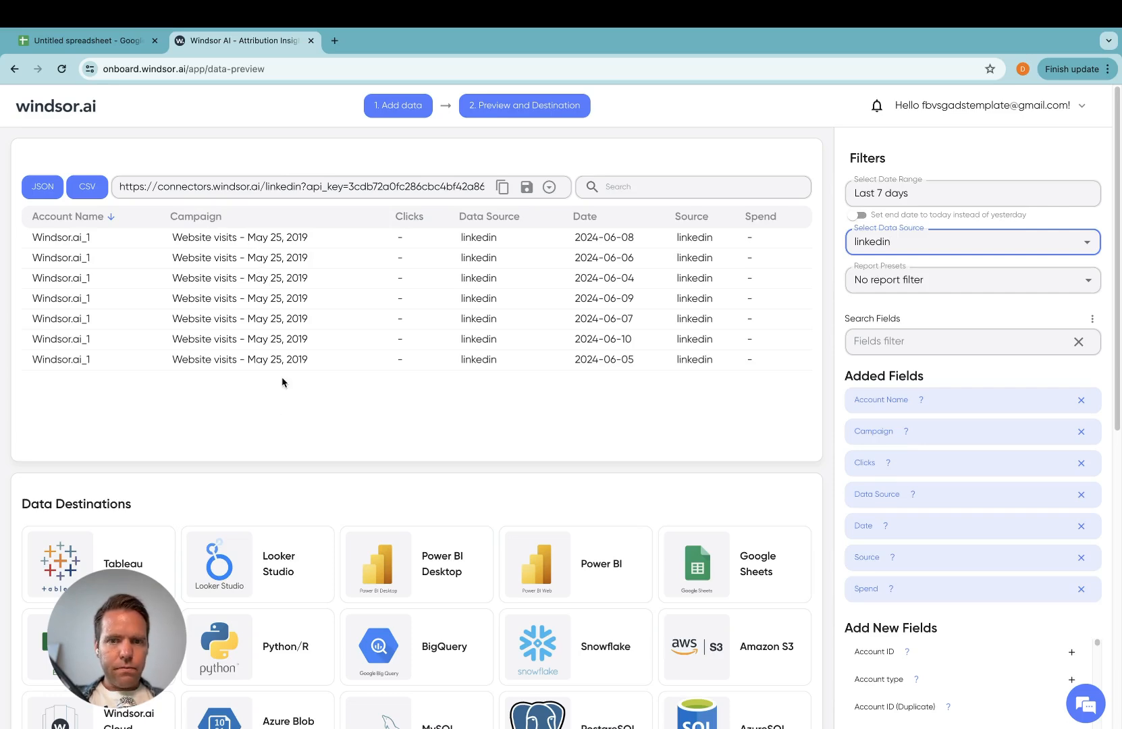
Step: Choose Google Sheets as the data destination and open the installation page of its add-on
click(728, 565)
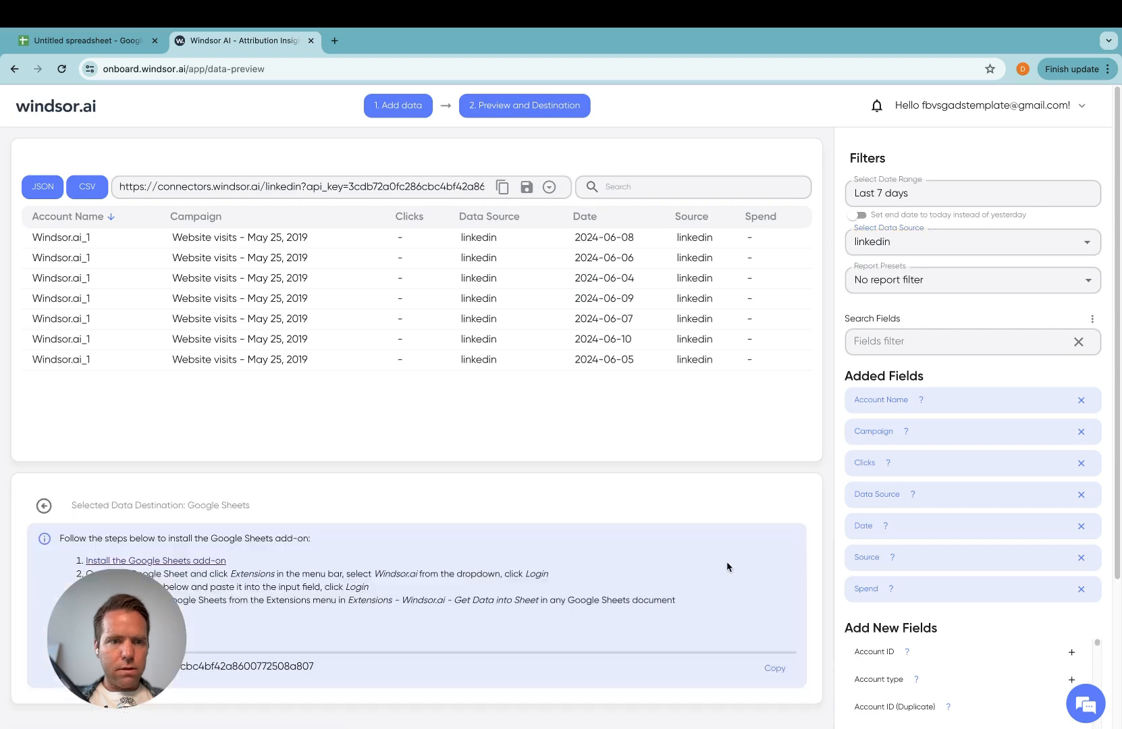
scroll(337, 561, down, 2)
click(189, 518)
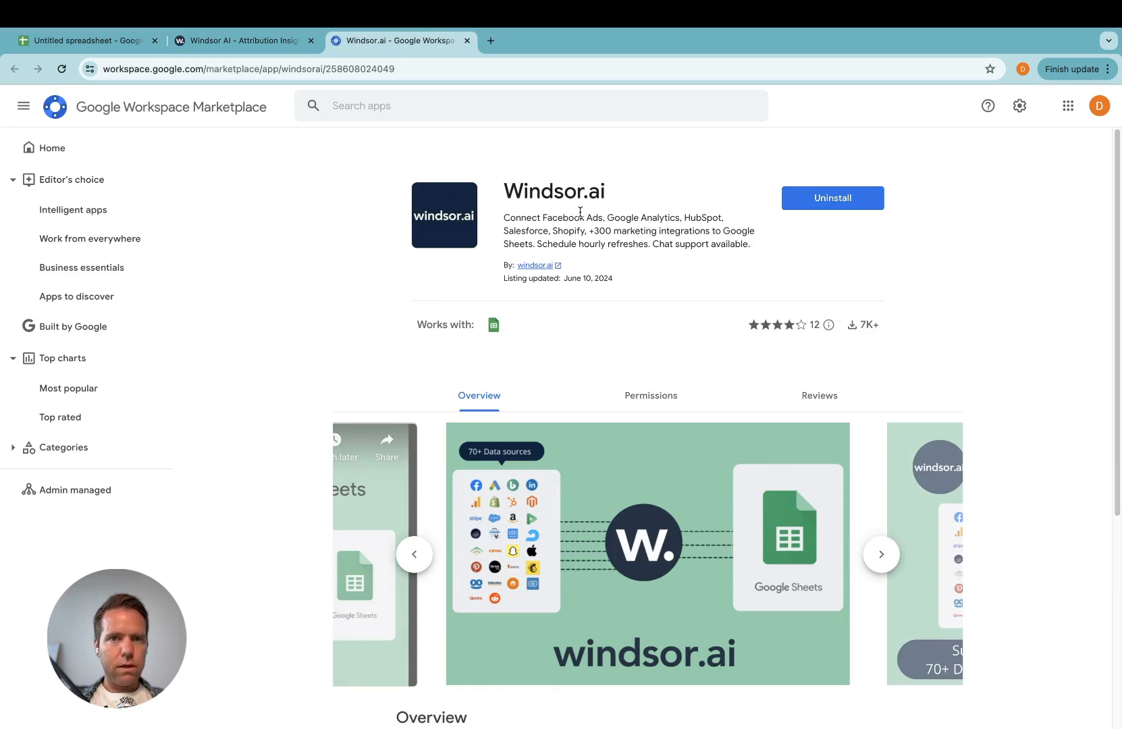
Step: Check the Windsor.ai add-on's login option in Google Sheets and the API key instructions on the Windsor.ai page
click(132, 42)
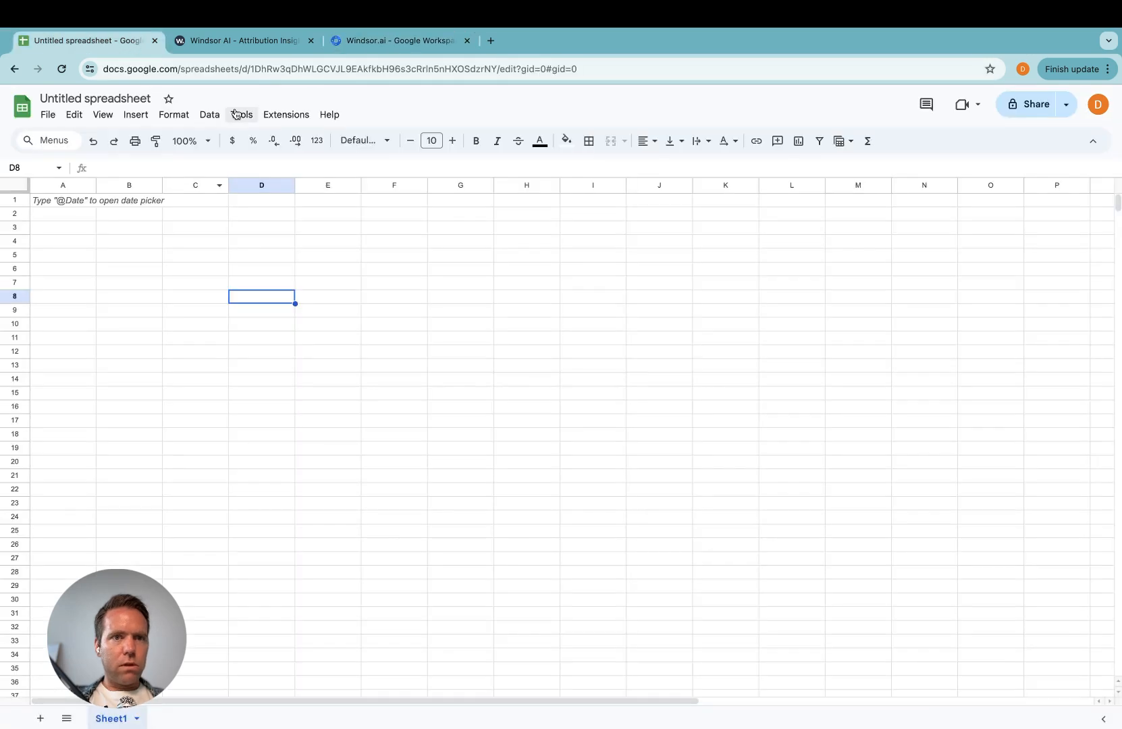
click(279, 116)
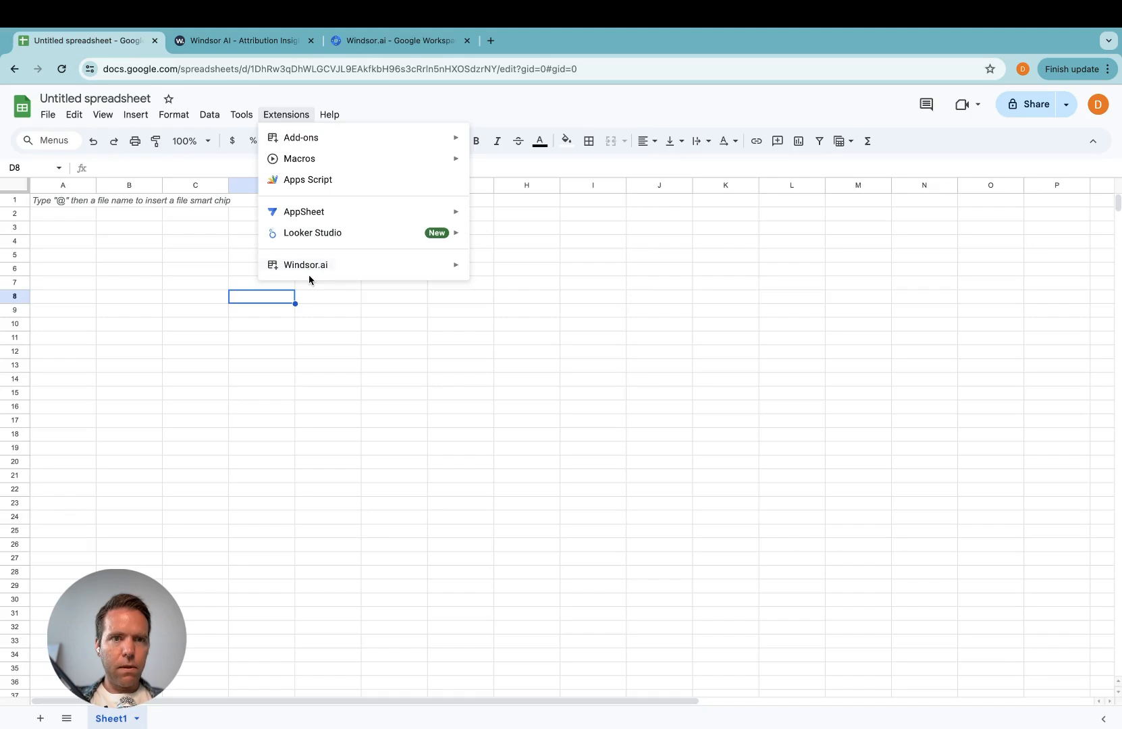
mouse_move(308, 268)
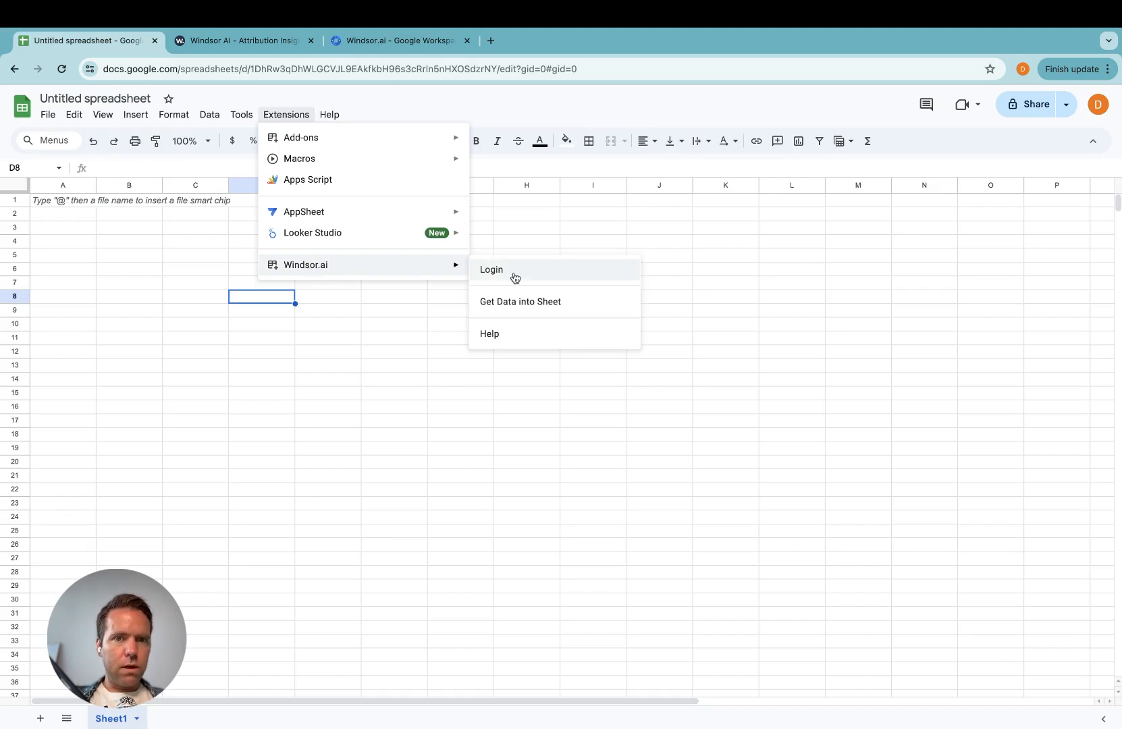
click(268, 41)
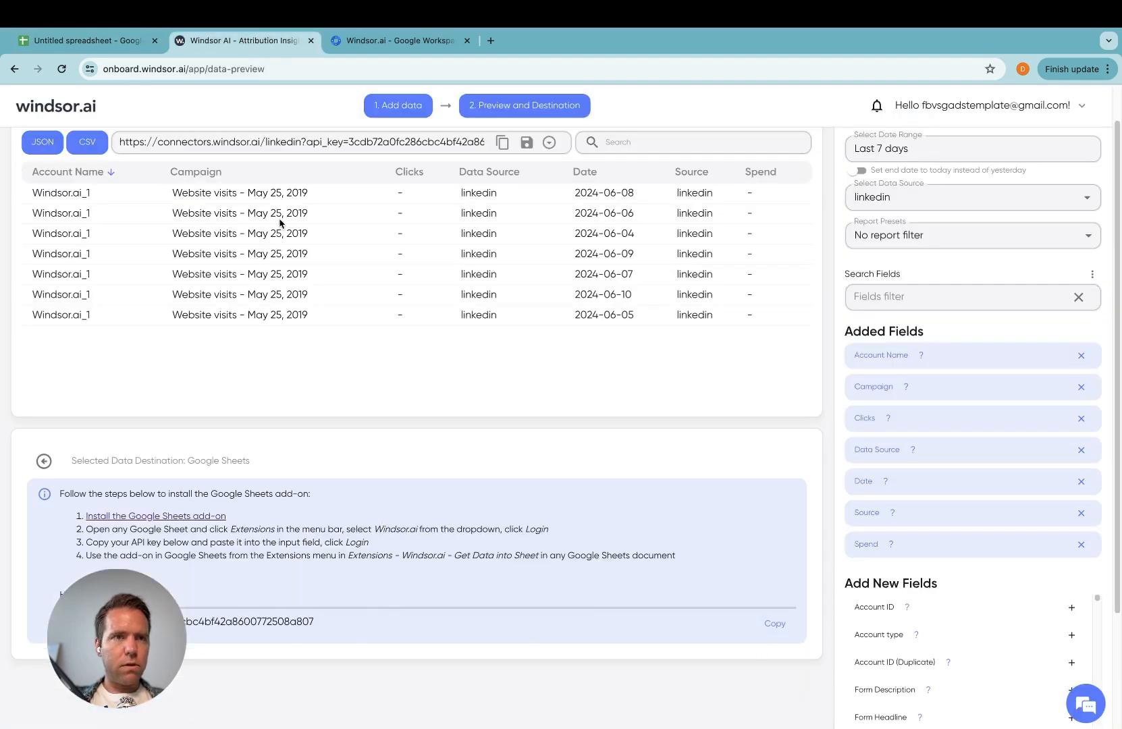
Step: Switch to the Google Sheets spreadsheet, open the Windsor.ai add-on for getting data into the sheet, and add a new query
click(123, 40)
click(283, 115)
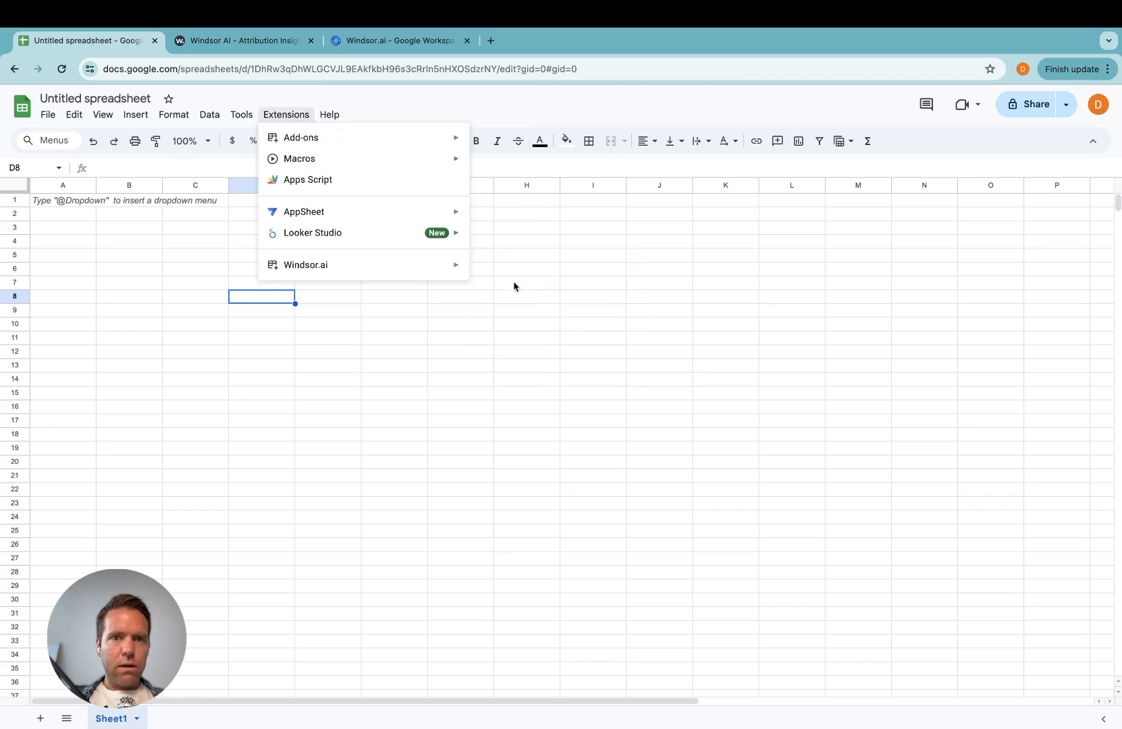
mouse_move(439, 265)
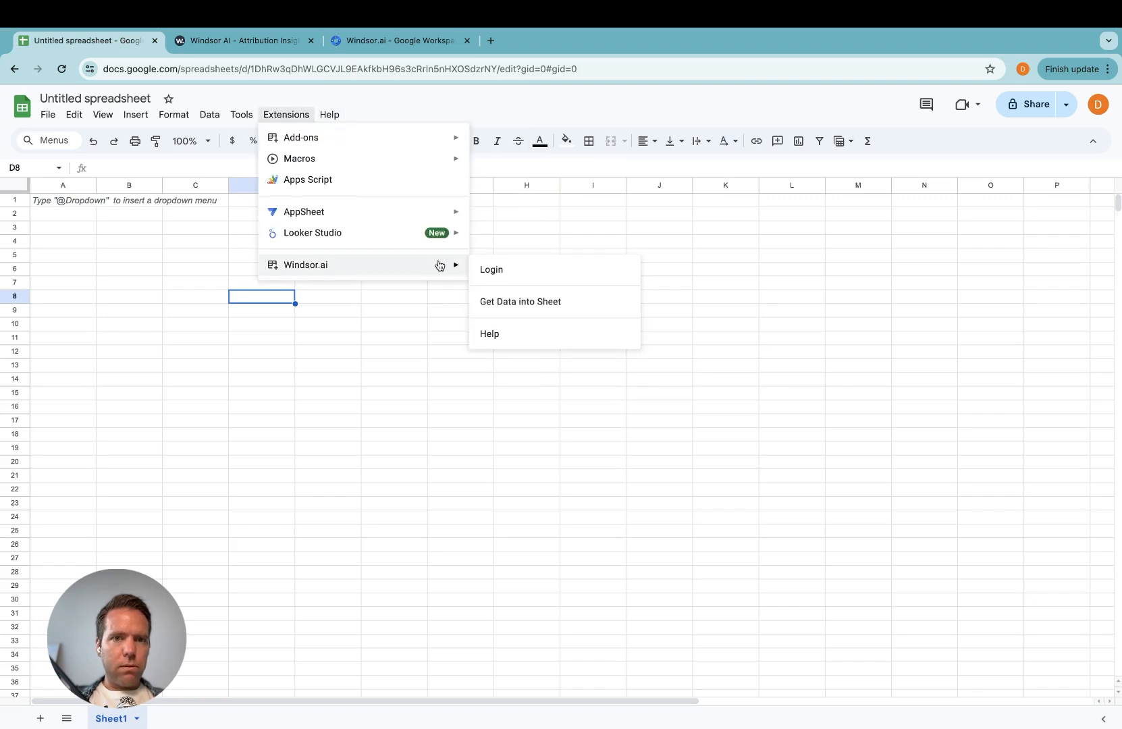
click(505, 311)
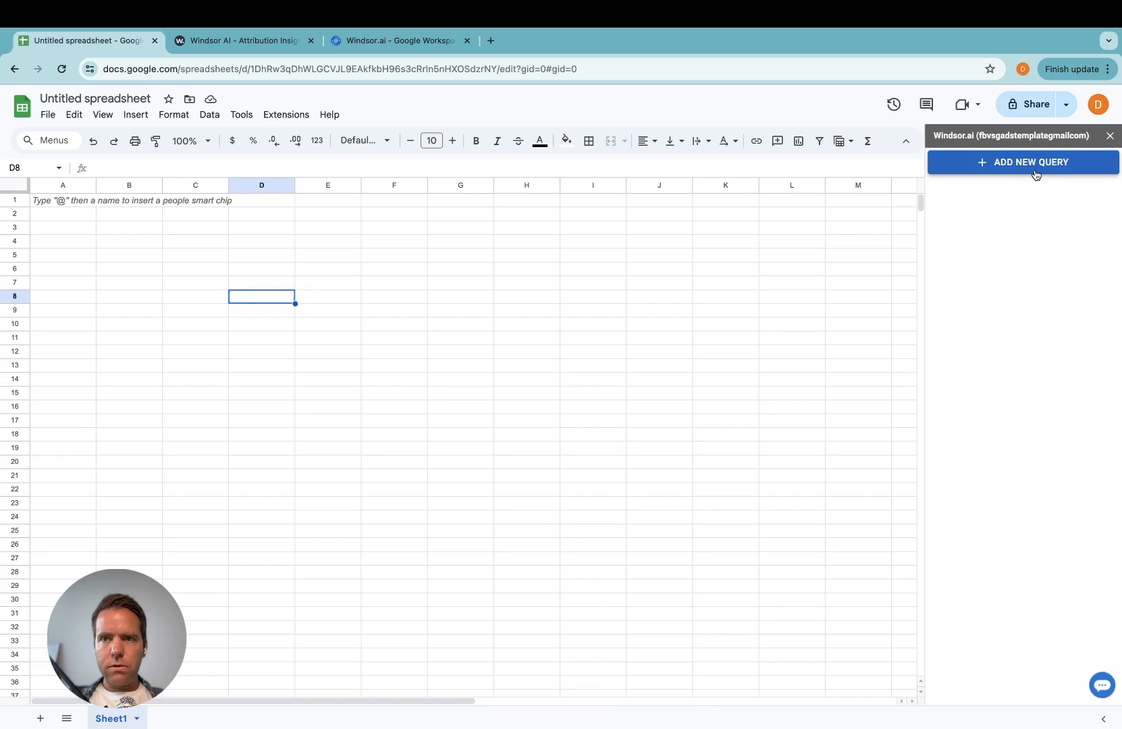
click(1036, 169)
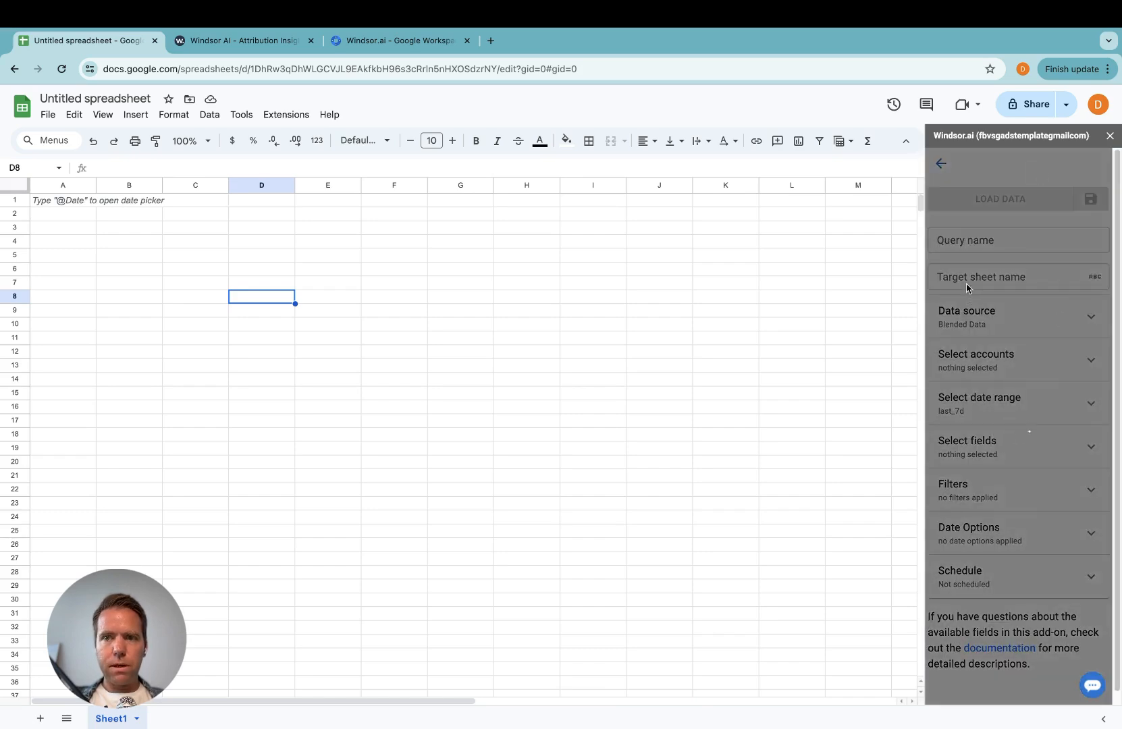
Step: Name the new query "linkedin test" and set its target sheet to Sheet1
click(247, 49)
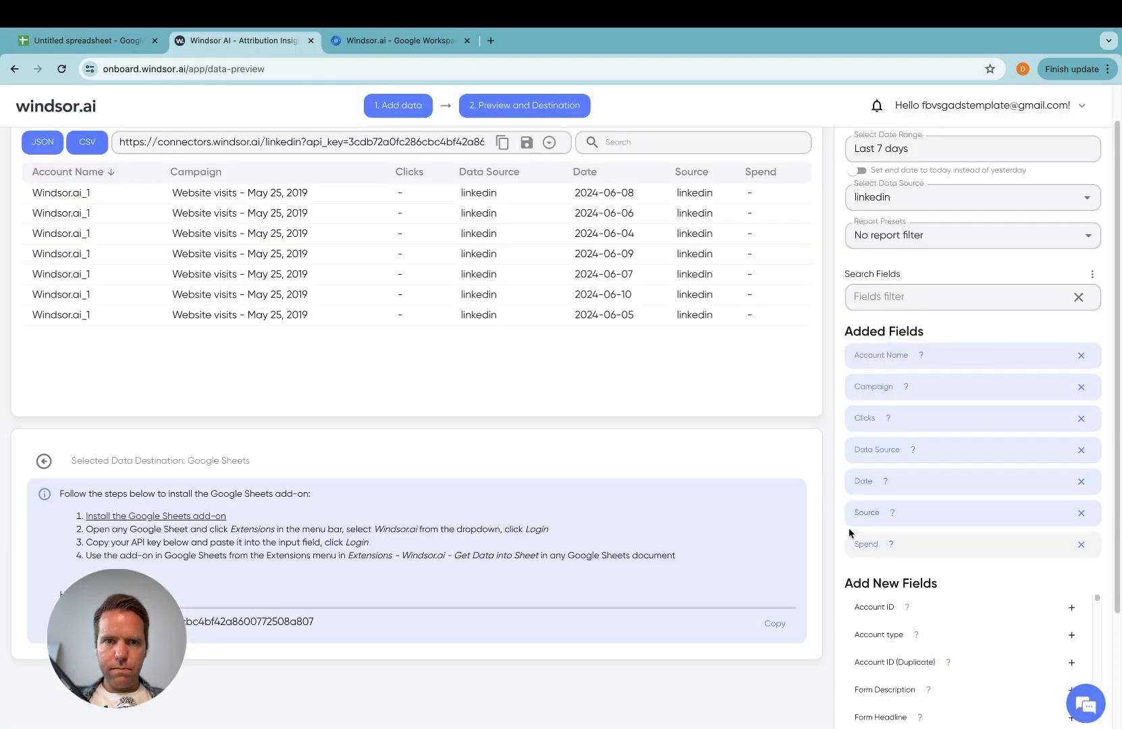
click(87, 40)
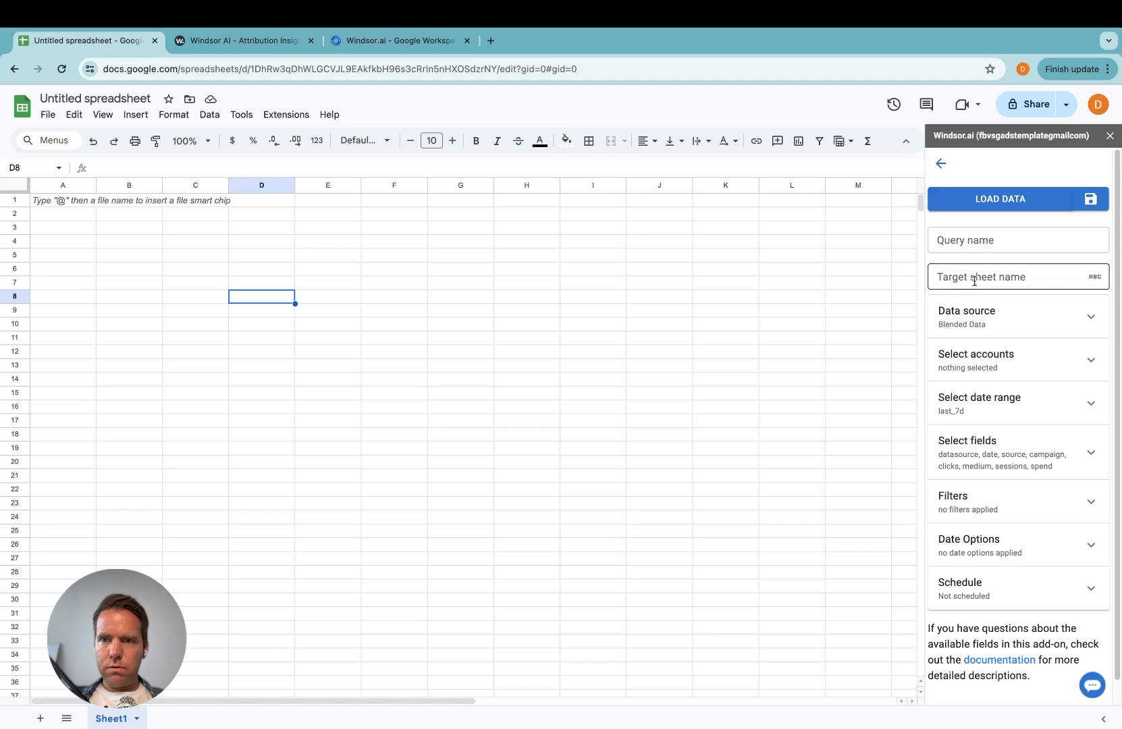
click(989, 237)
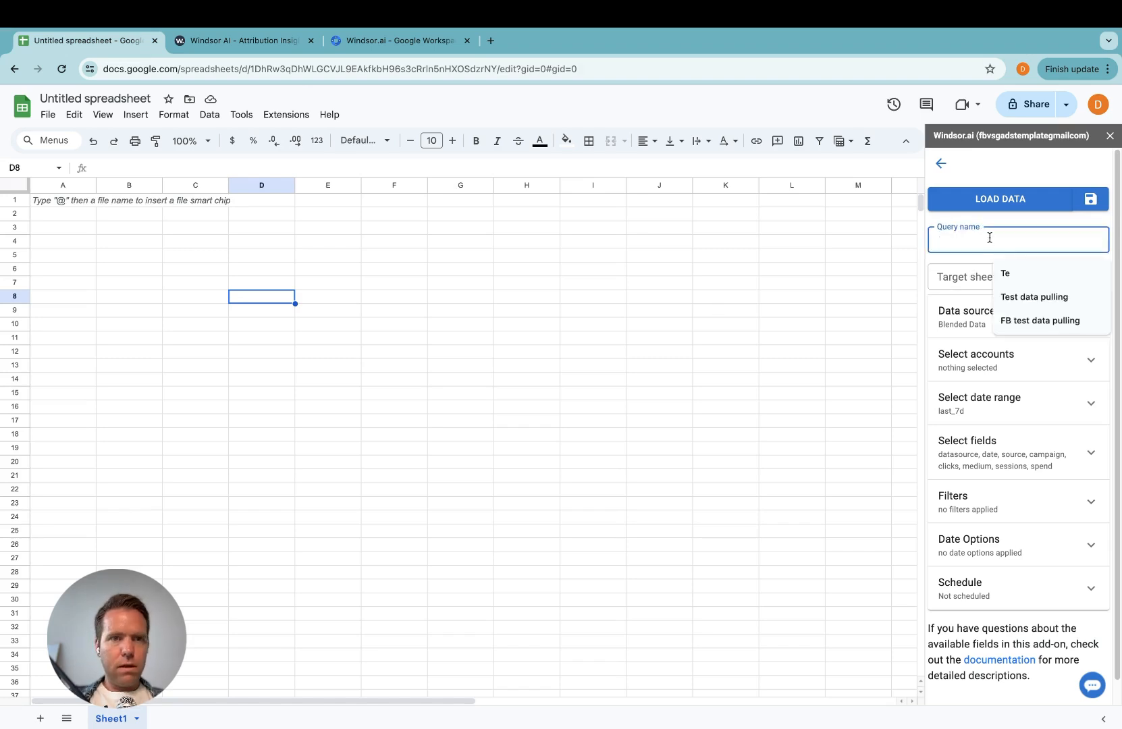
text(linked)
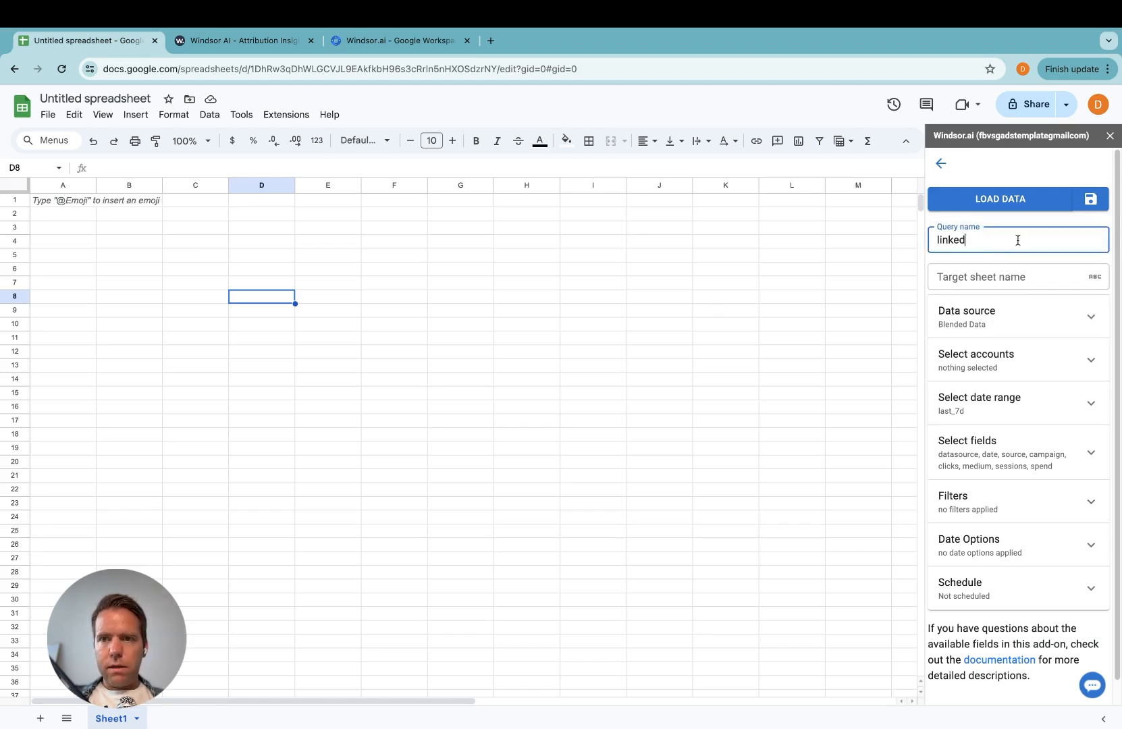
text(in test)
click(1010, 274)
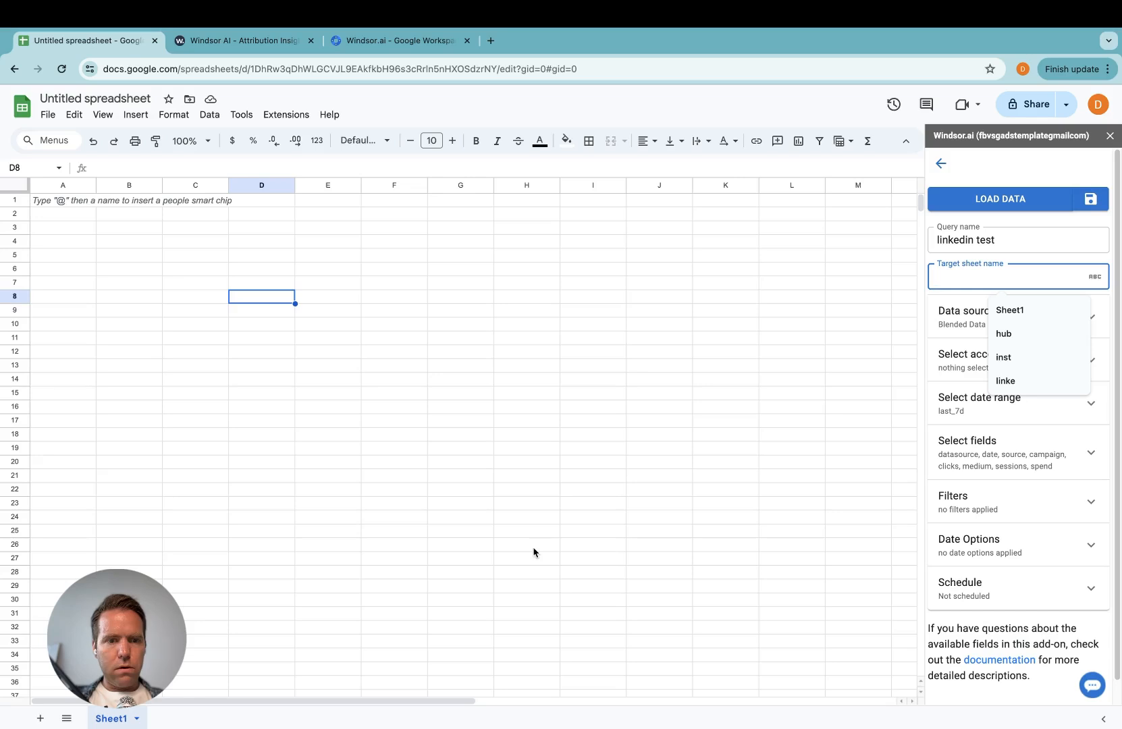
click(1013, 312)
Step: Set the query's data source to linkedin and review the accounts available for it
click(1014, 324)
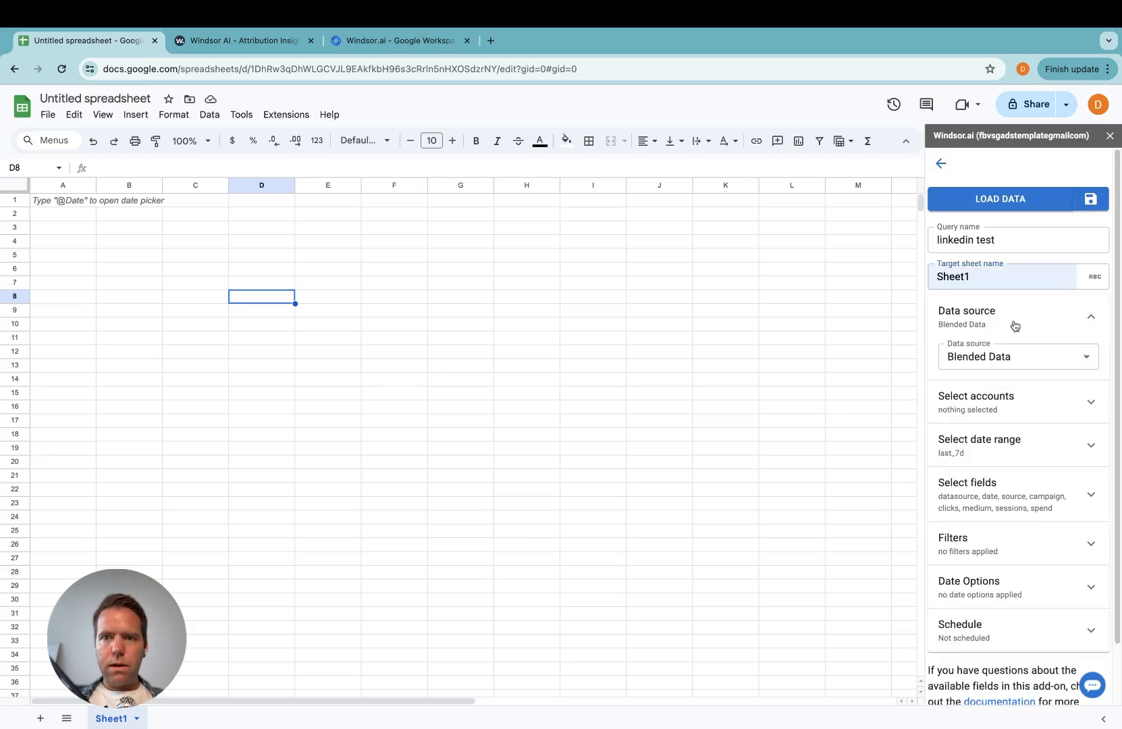
click(1003, 365)
click(967, 579)
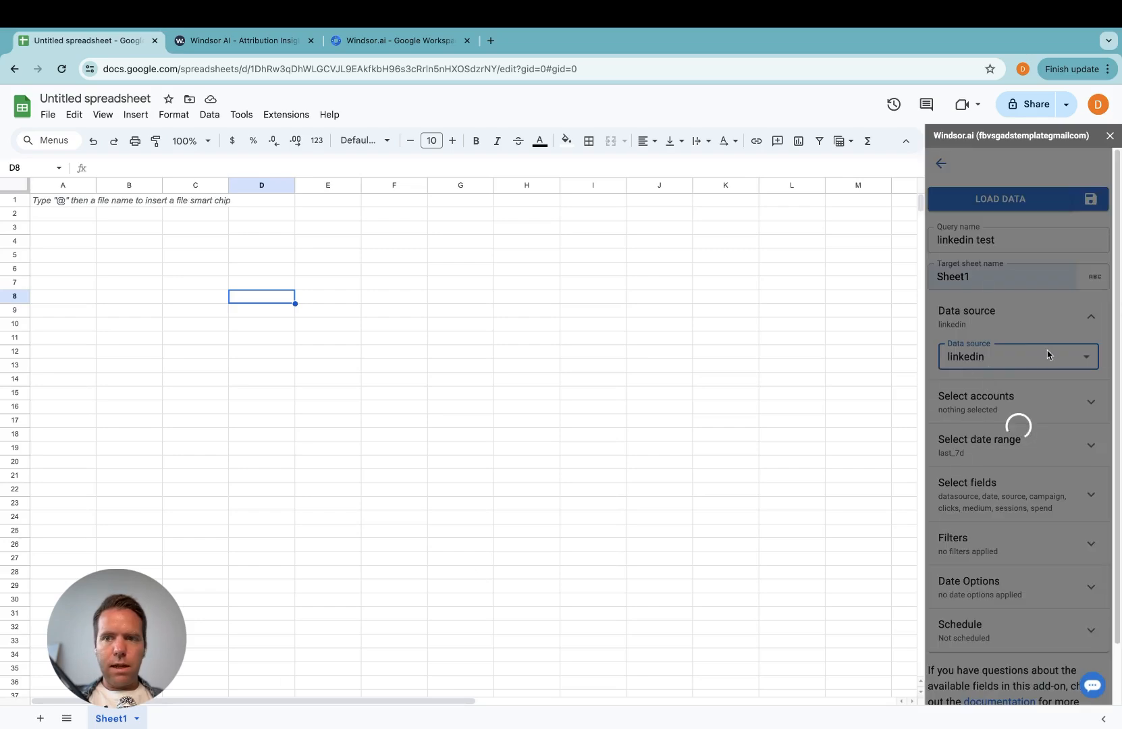
click(1034, 407)
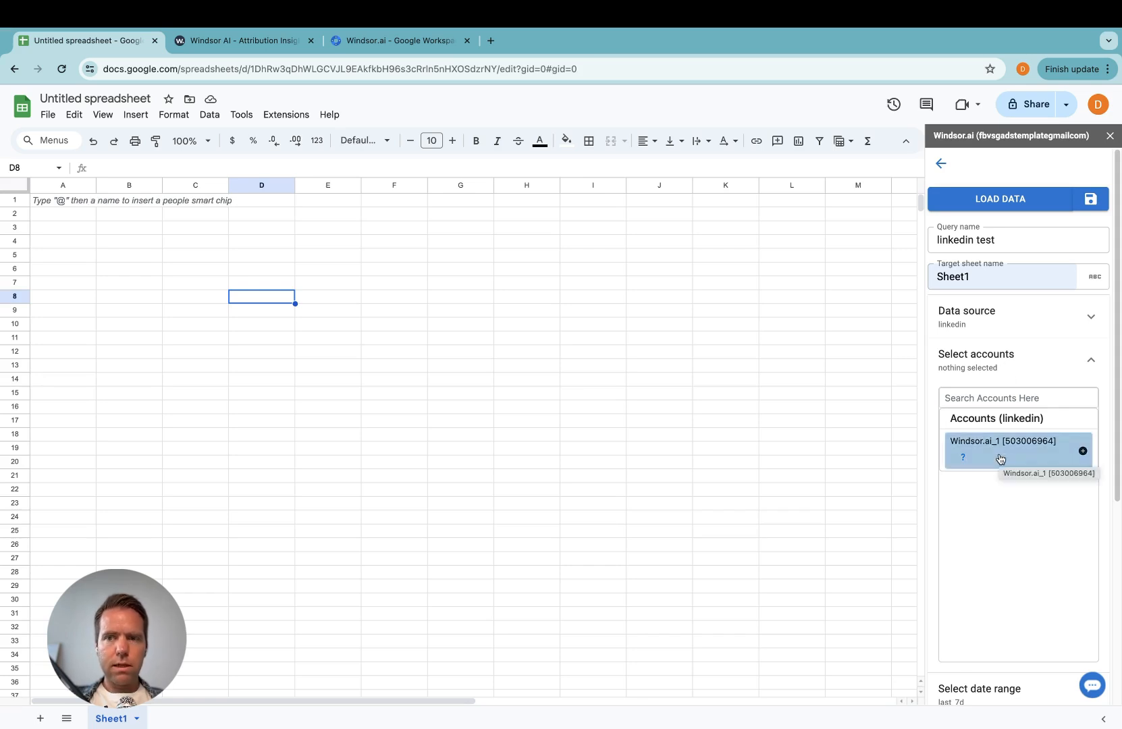
click(989, 364)
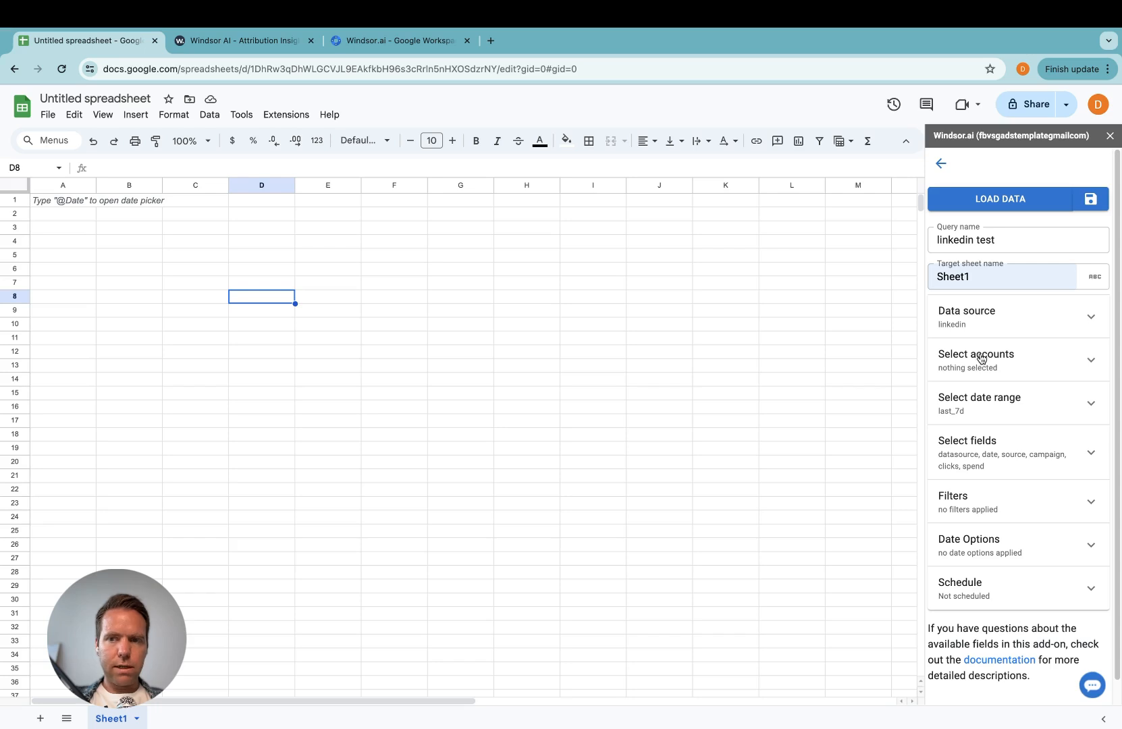
Step: Set the query's date range to the last 28 days
click(986, 409)
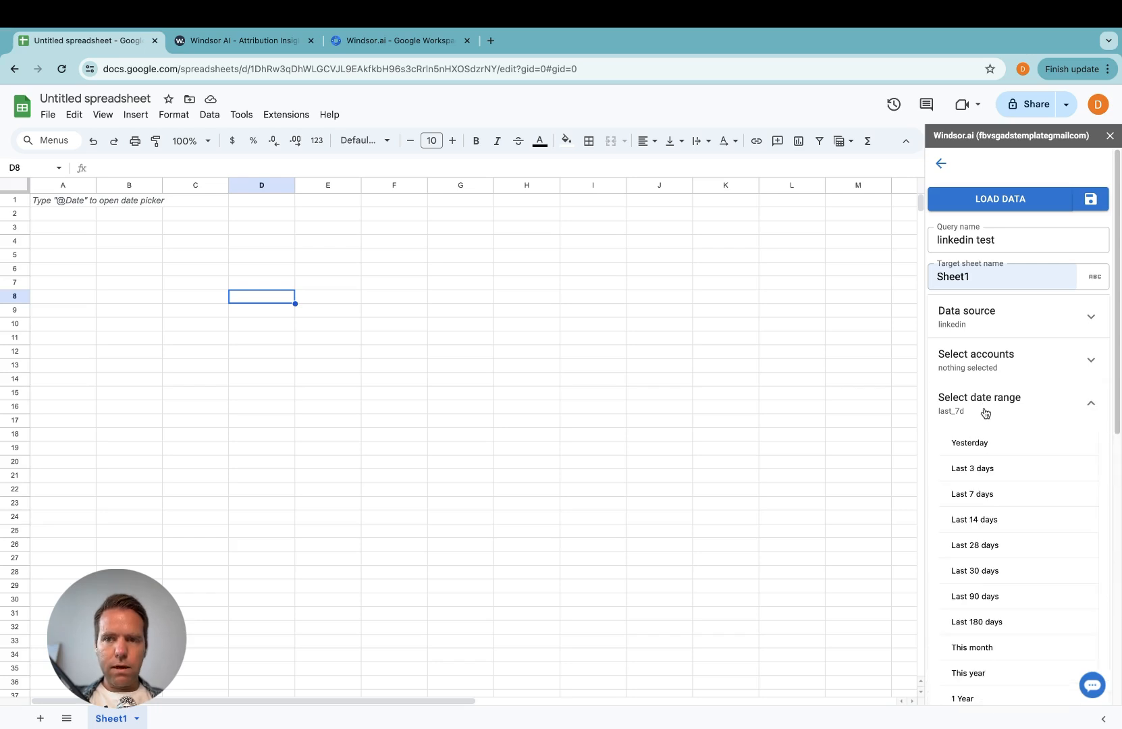
scroll(1003, 401, down, 2)
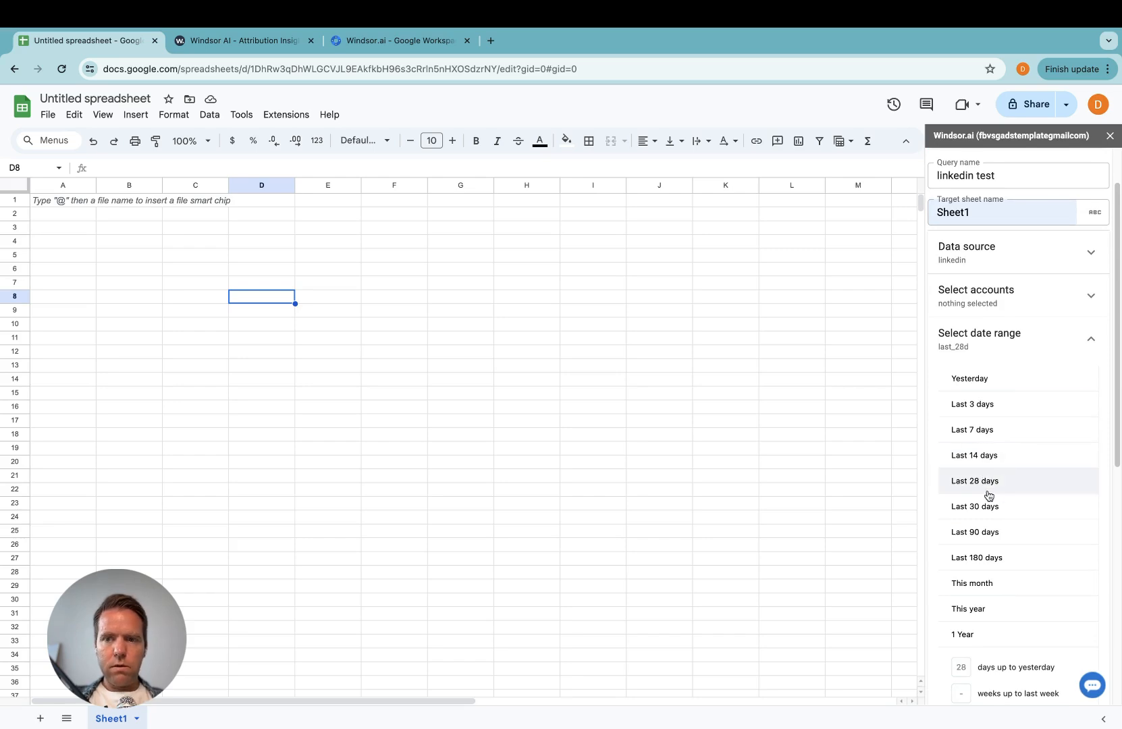
click(1051, 338)
Step: Review the query's filter and schedule options without changing them, and load the LinkedIn data into the sheet
click(1039, 480)
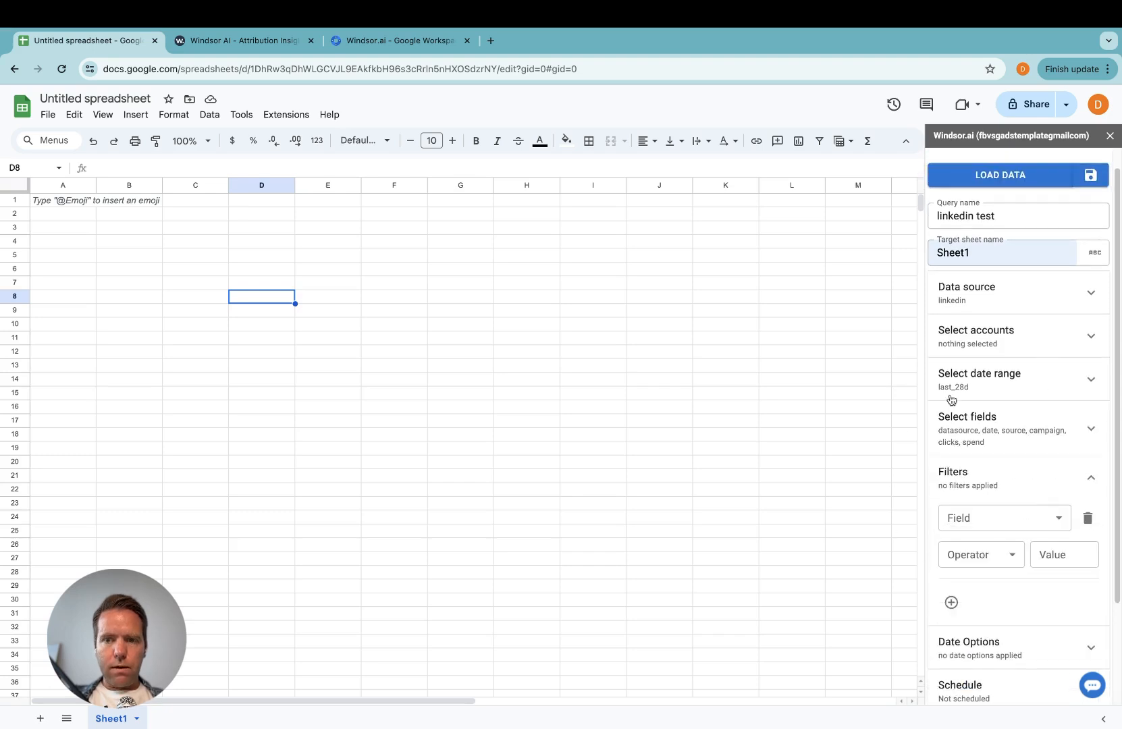
click(1039, 477)
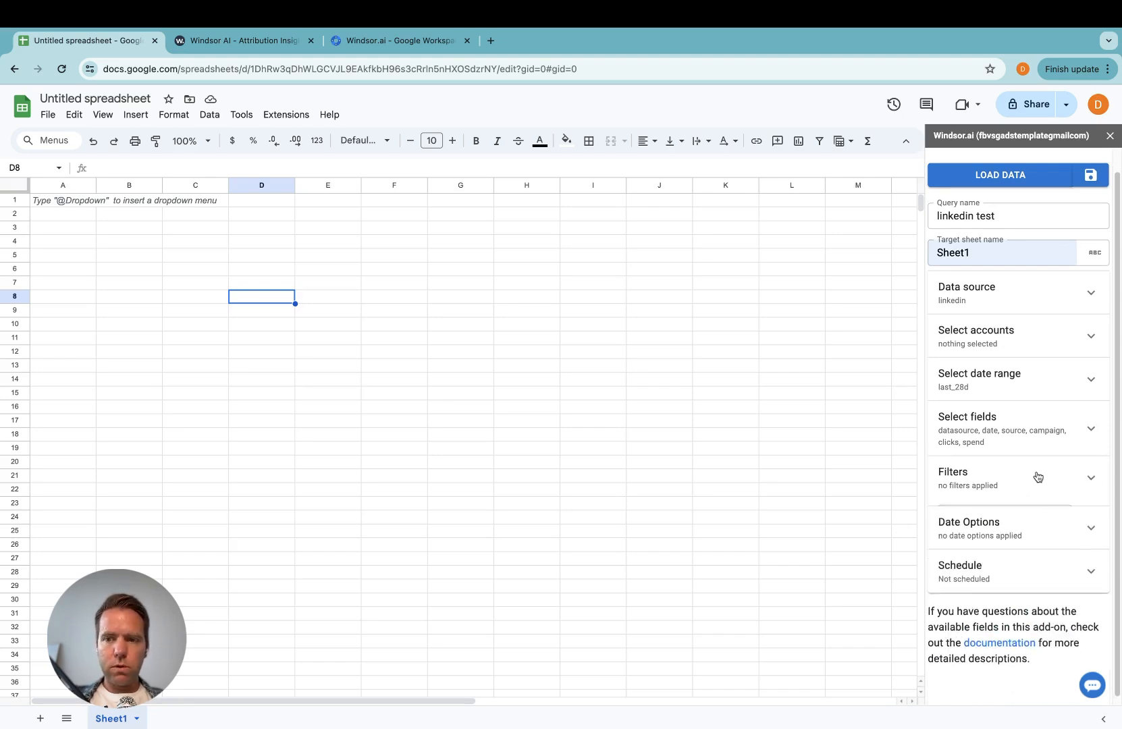
click(1003, 570)
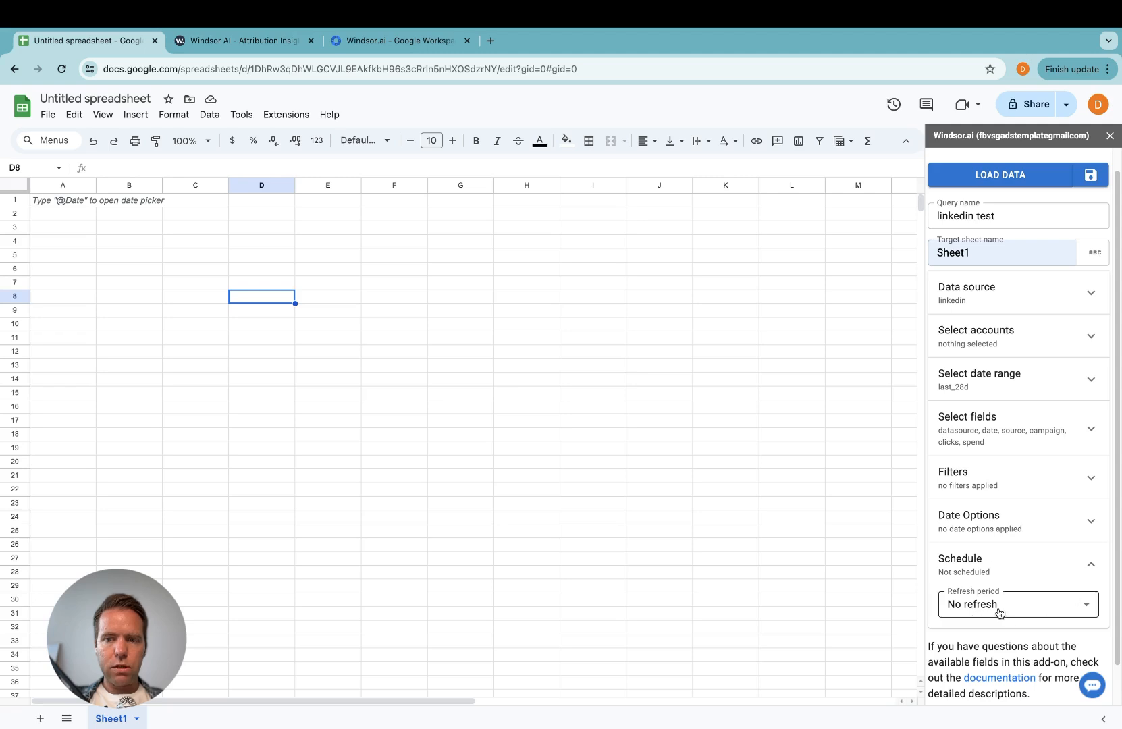
click(997, 571)
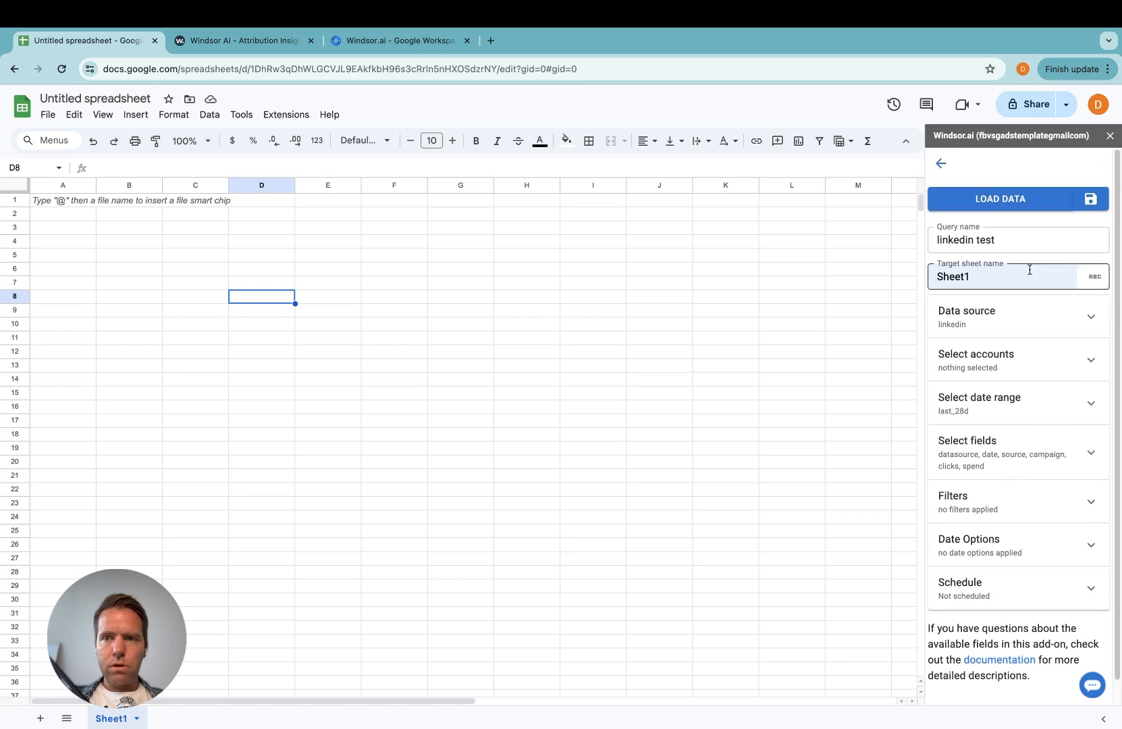
click(1018, 198)
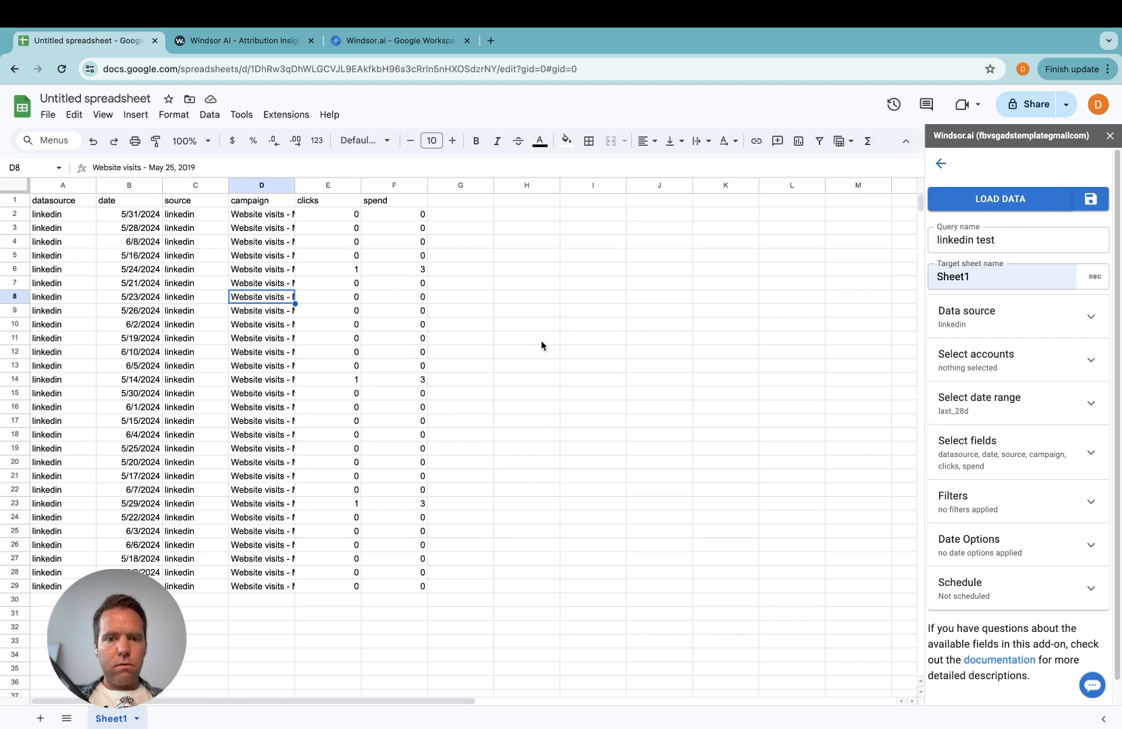
Step: Schedule the query to refresh every 2 hours and save it
click(956, 574)
scroll(1016, 520, down, 2)
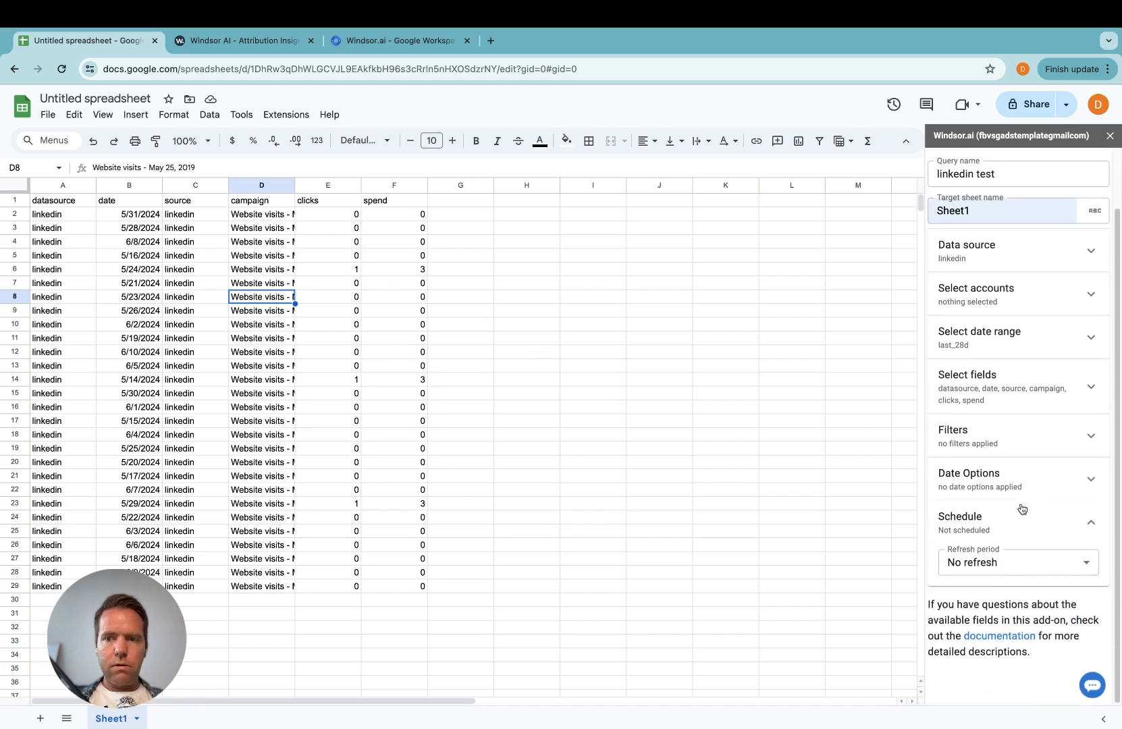
click(1000, 569)
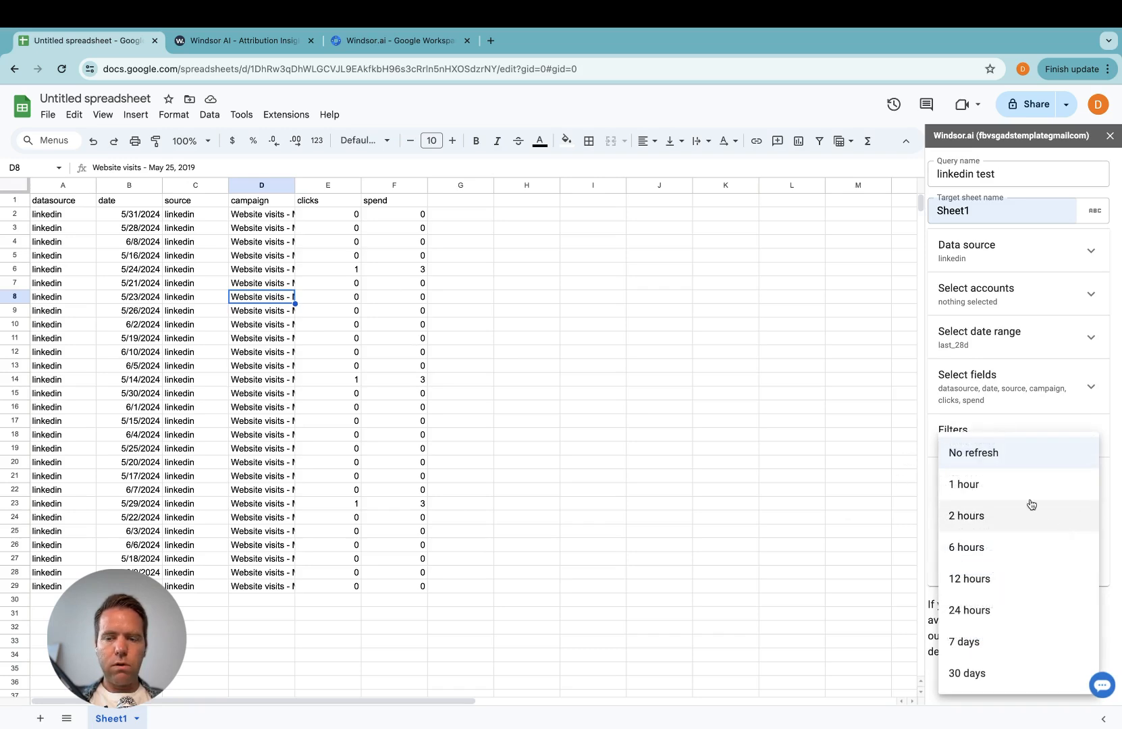
click(1028, 528)
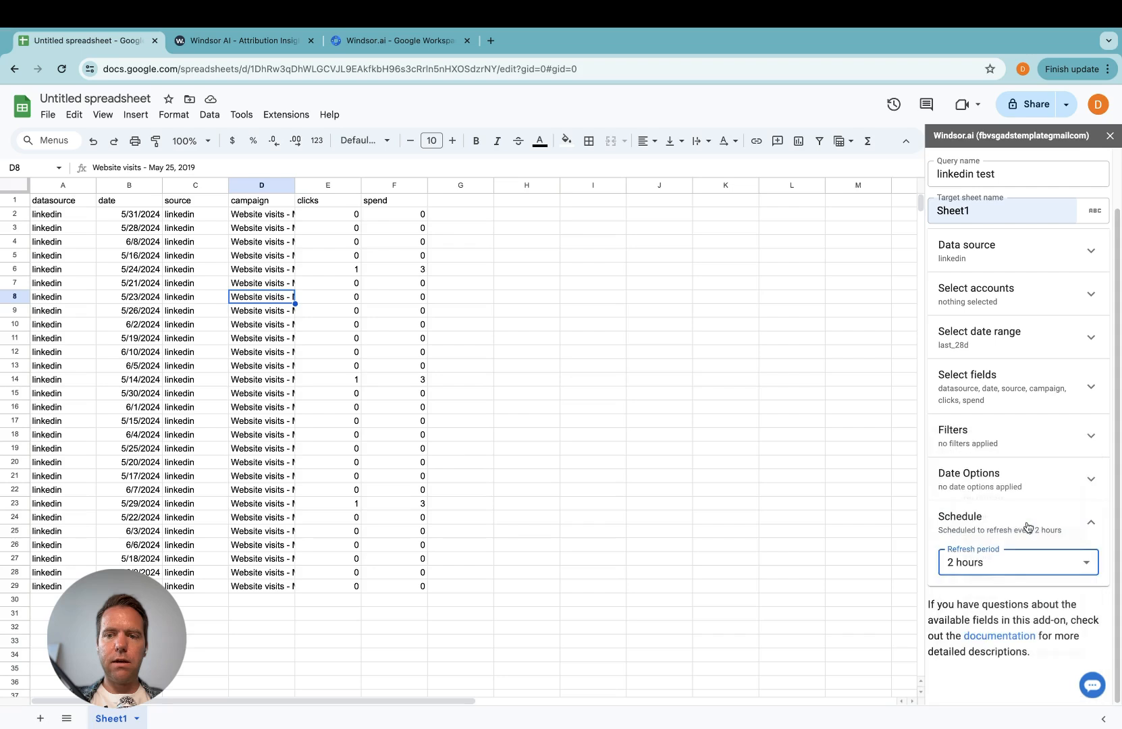
scroll(1023, 406, up, 1)
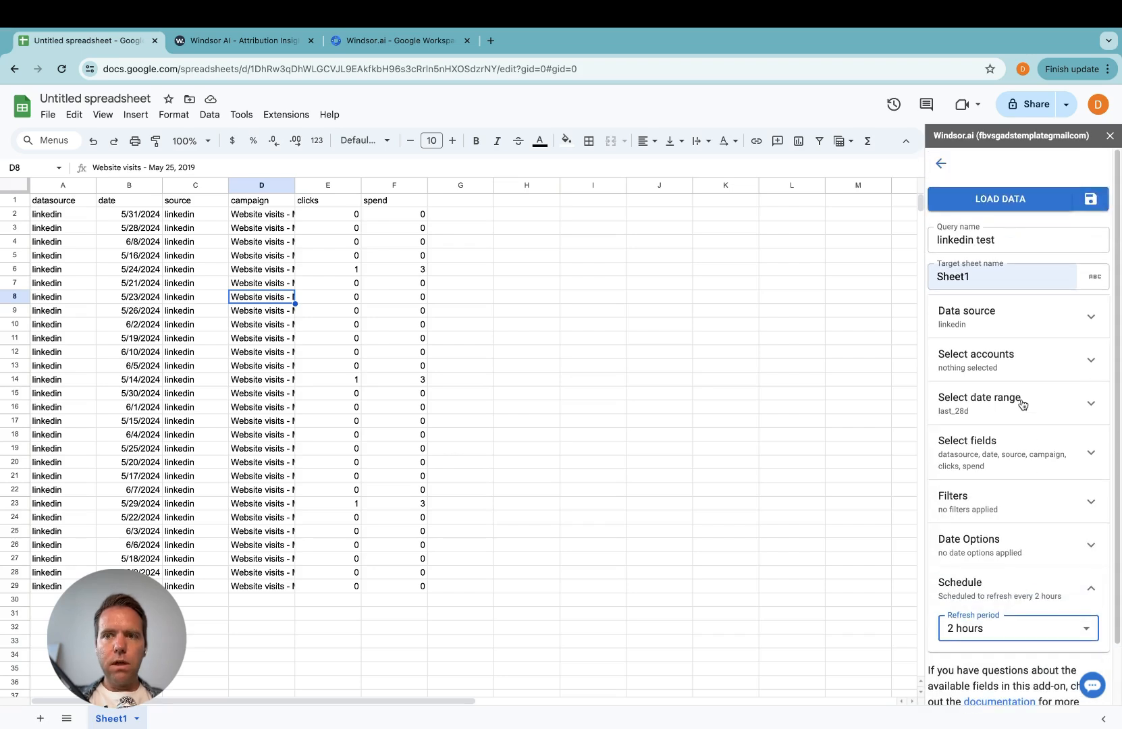
click(1102, 202)
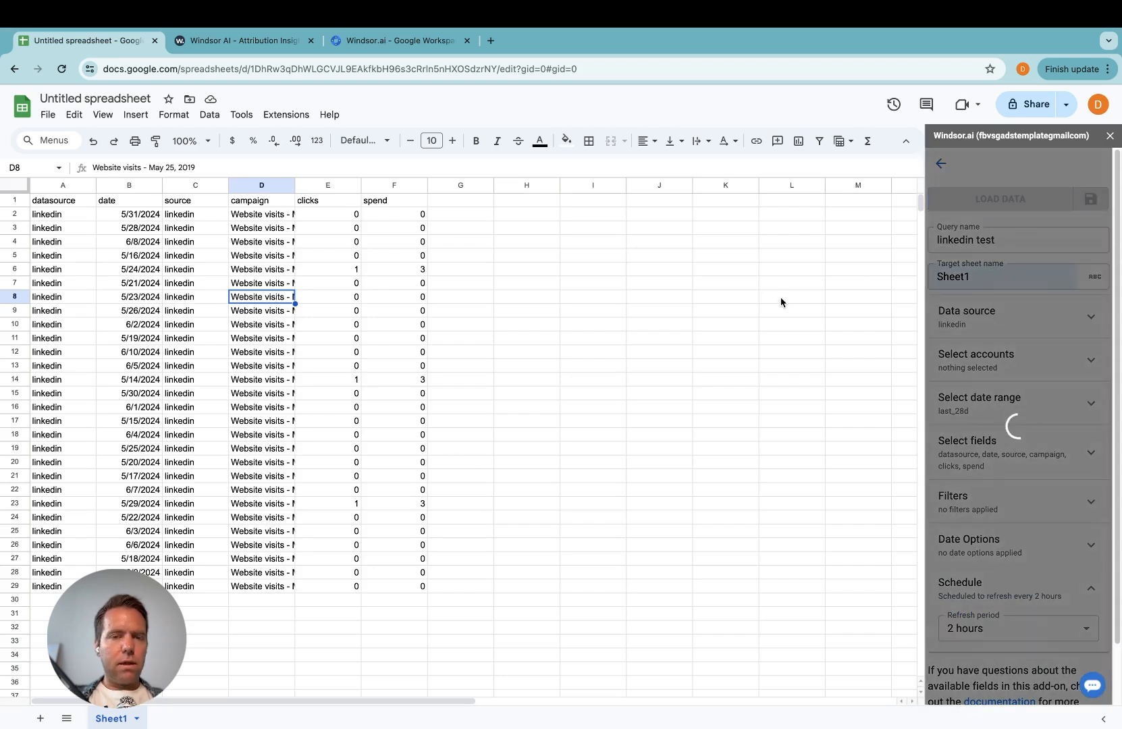